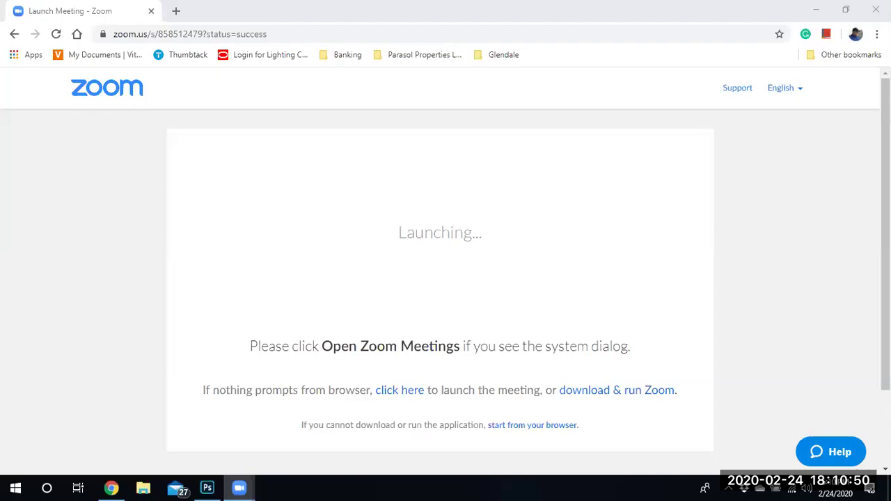
- Minimise the Zoom meeting launch page in Chrome to reveal Photoshop with JapaneseGarden_Start.jpg
left_click(813, 9)
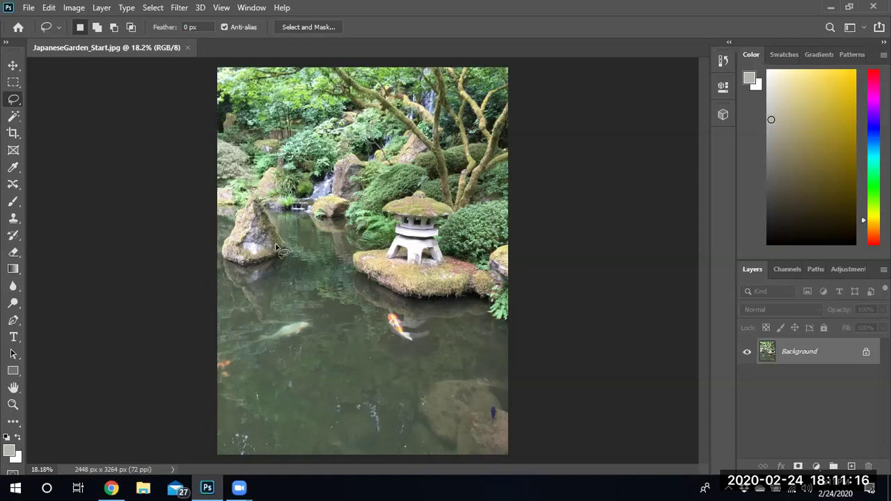
- With the freehand Lasso, draw a closed loop around the pointed mossy rock and its pond reflection
right_click(21, 105)
left_click(55, 98)
scroll(242, 230, "up", 5)
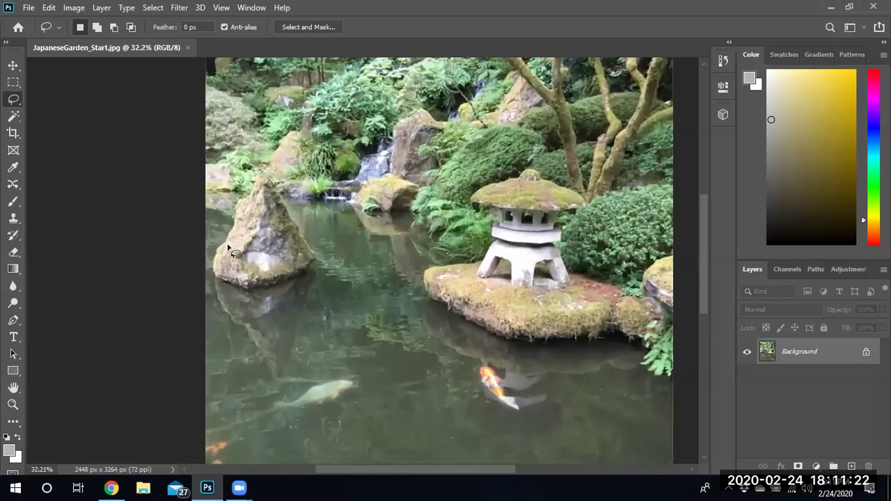
scroll(230, 250, "up", 2)
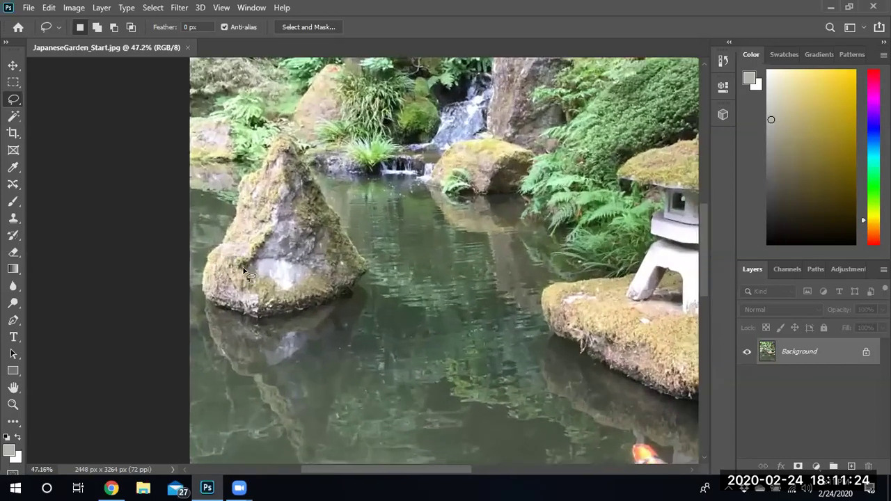
scroll(247, 271, "down", 1)
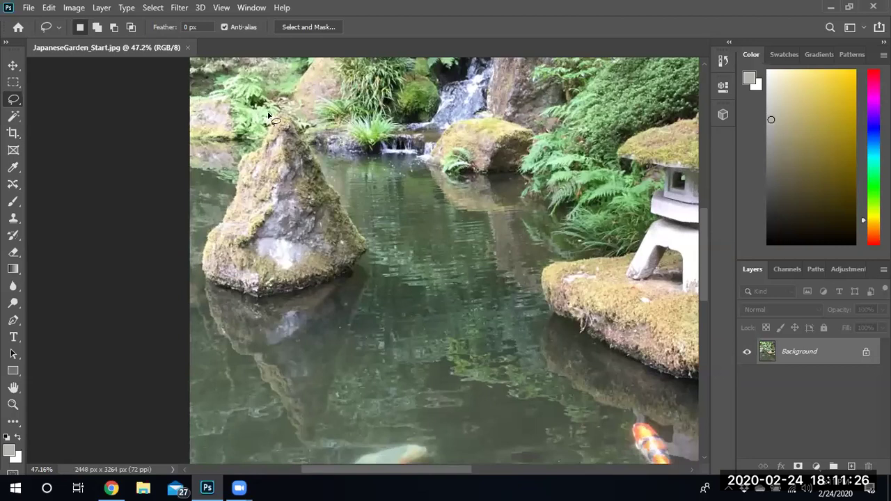
mouse_move(265, 127)
left_mouse_down()
mouse_move(233, 152)
mouse_move(224, 195)
mouse_move(200, 230)
mouse_move(194, 285)
mouse_move(225, 360)
left_mouse_up()
mouse_move(255, 386)
left_mouse_down()
mouse_move(279, 428)
mouse_move(317, 450)
mouse_move(376, 286)
mouse_move(378, 258)
mouse_move(354, 201)
mouse_move(307, 125)
mouse_move(281, 115)
left_mouse_up()
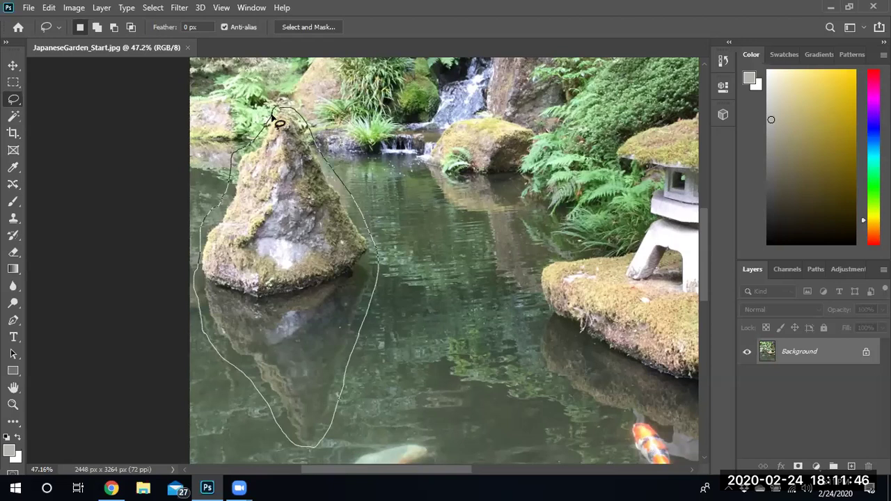
left_click_drag(277, 121, 278, 119)
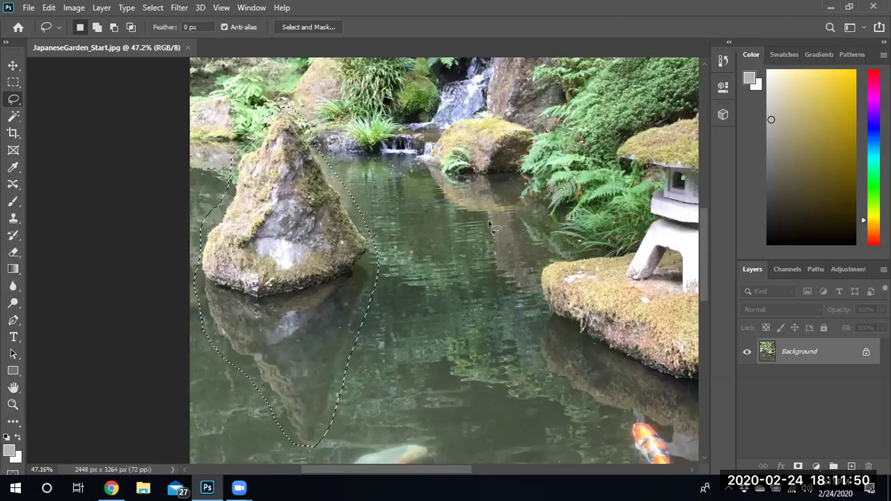
- Open Edit > Content-Aware Fill for the rock selection and set sampling to Custom
left_click(49, 7)
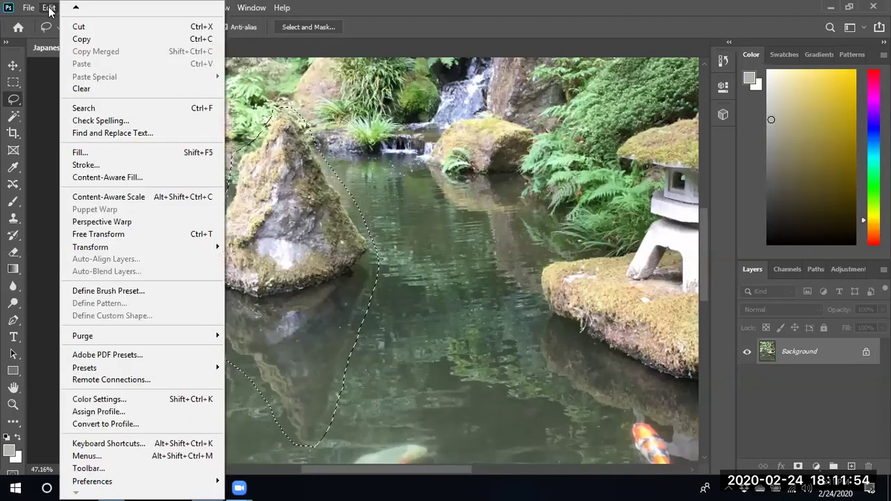
left_click(108, 178)
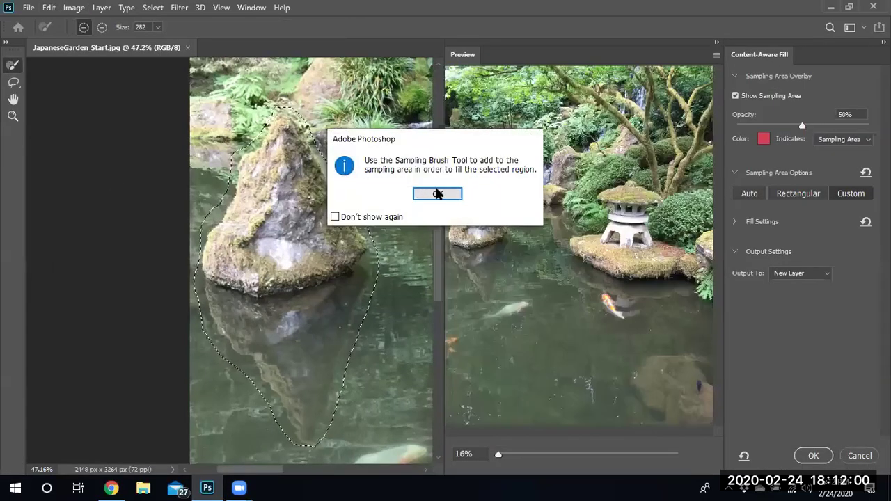
left_click(437, 193)
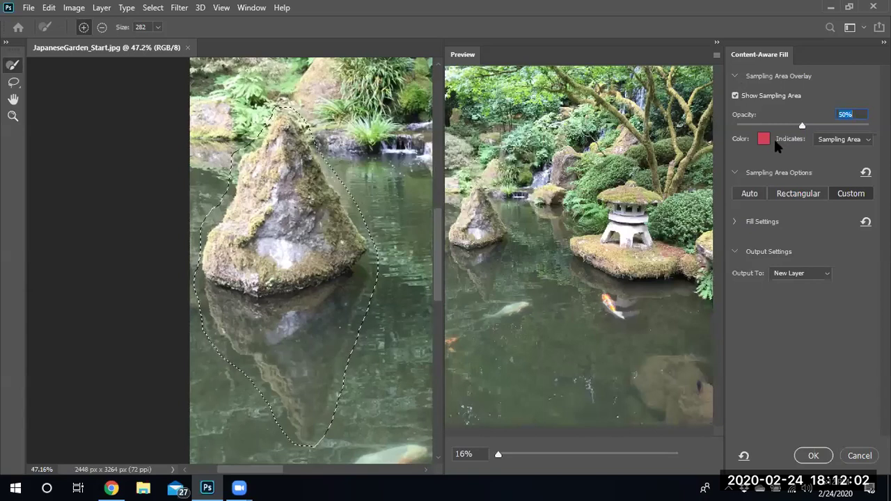
left_click(749, 195)
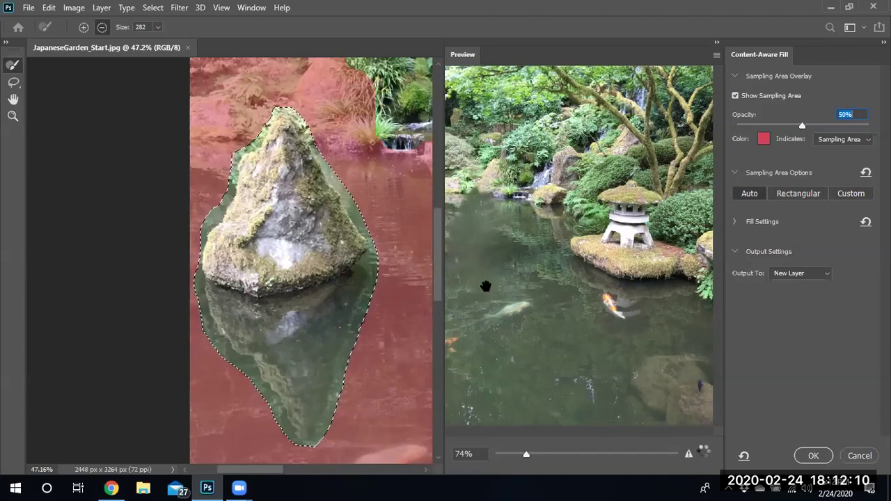
left_click(809, 194)
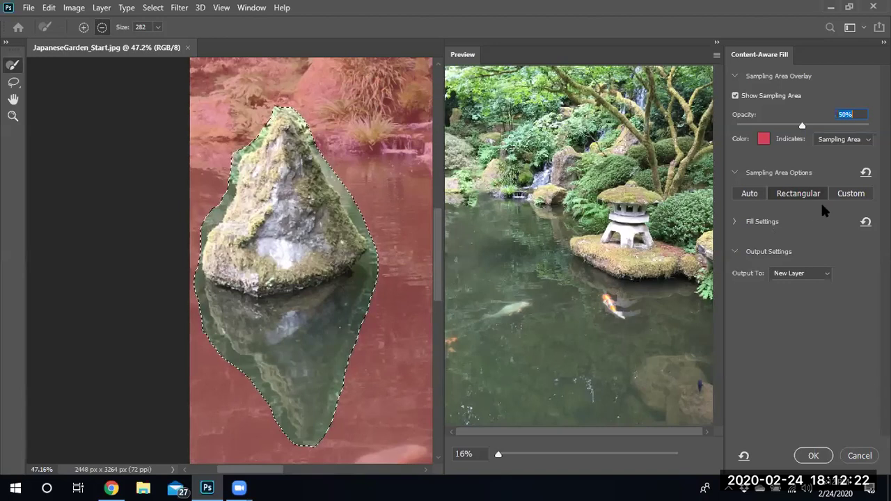
left_click(851, 195)
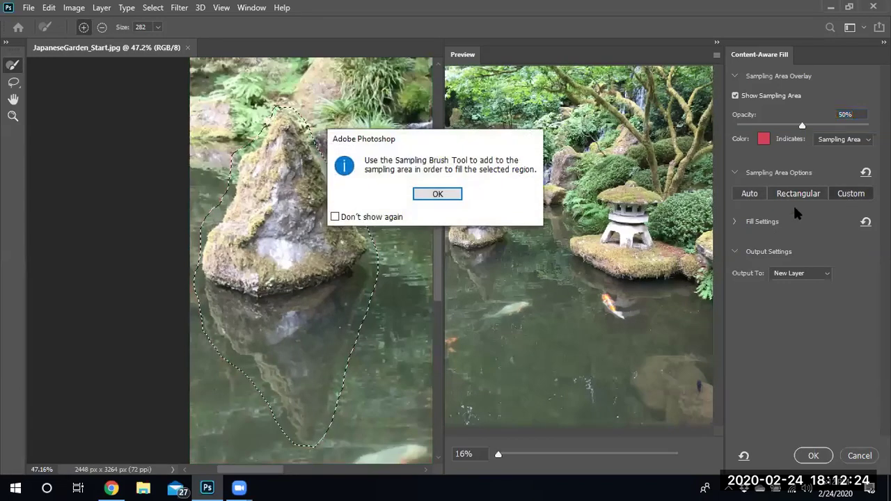
- Paint the sampling area over the water right of the rock with a smaller brush, then apply the fill
left_click(437, 195)
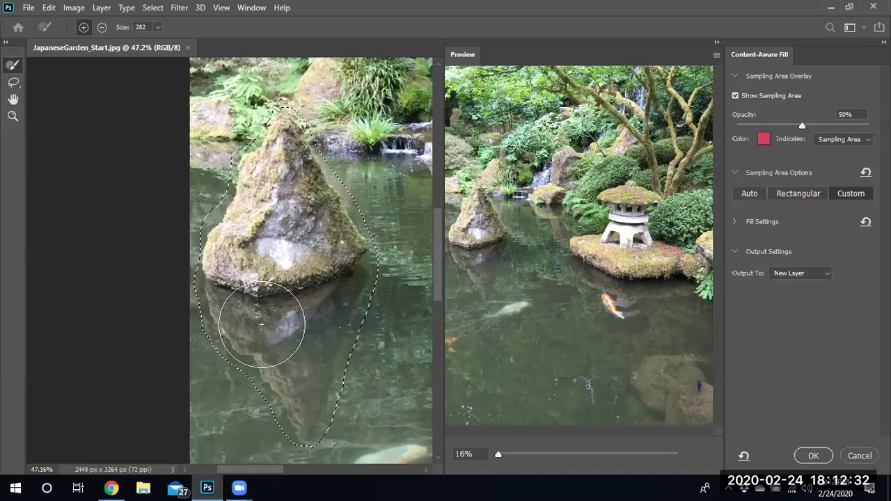
scroll(289, 309, "down", 4)
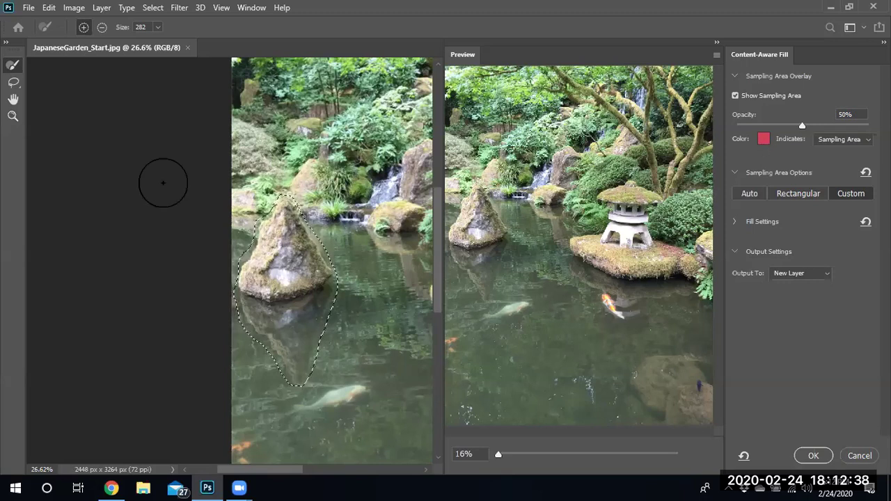
key("bracketleft")
key("bracketleft")
key("bracketleft")
key("bracketleft")
key("bracketleft")
key("bracketleft")
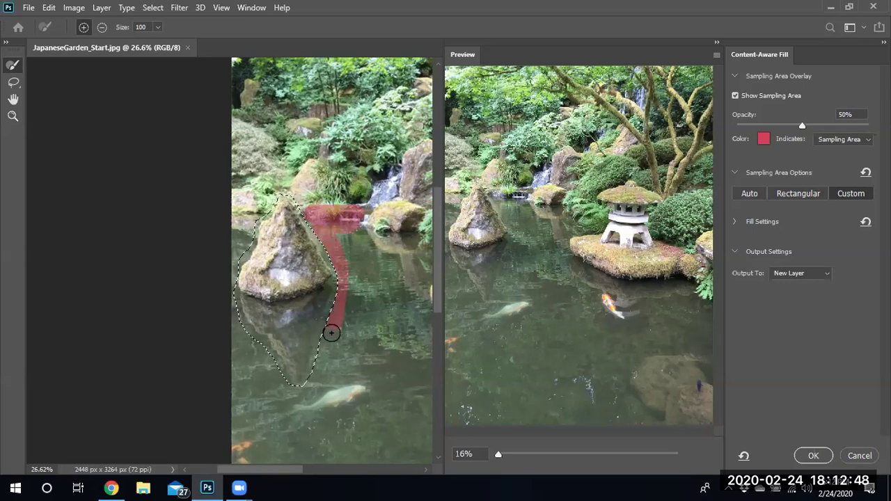
mouse_move(365, 344)
left_mouse_down()
mouse_move(409, 328)
mouse_move(409, 347)
mouse_move(337, 372)
mouse_move(407, 329)
mouse_move(360, 218)
left_mouse_up()
mouse_move(384, 289)
left_mouse_down()
mouse_move(384, 325)
mouse_move(336, 348)
left_mouse_up()
mouse_move(353, 257)
left_mouse_down()
mouse_move(379, 307)
mouse_move(360, 326)
mouse_move(361, 290)
left_mouse_up()
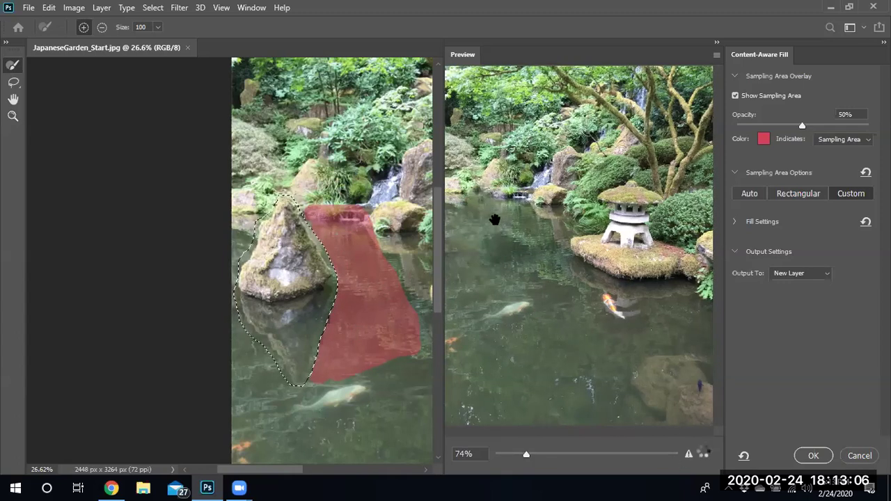
scroll(440, 220, "up", 2)
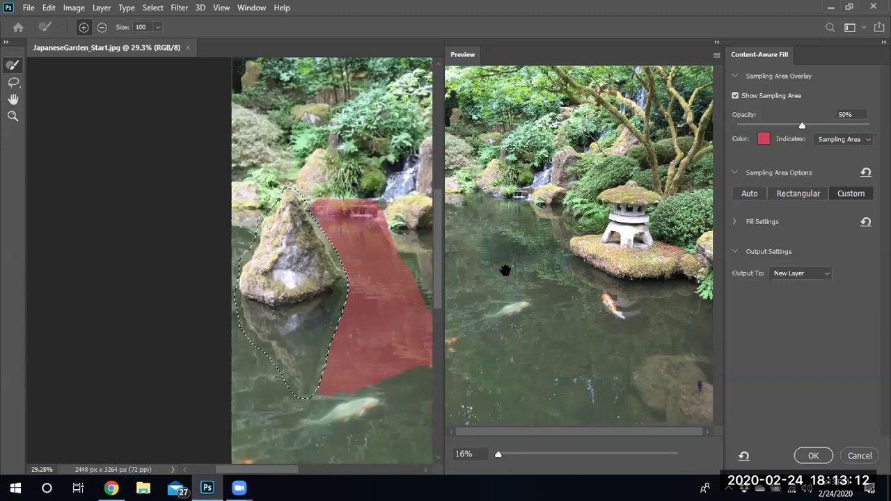
left_click(811, 455)
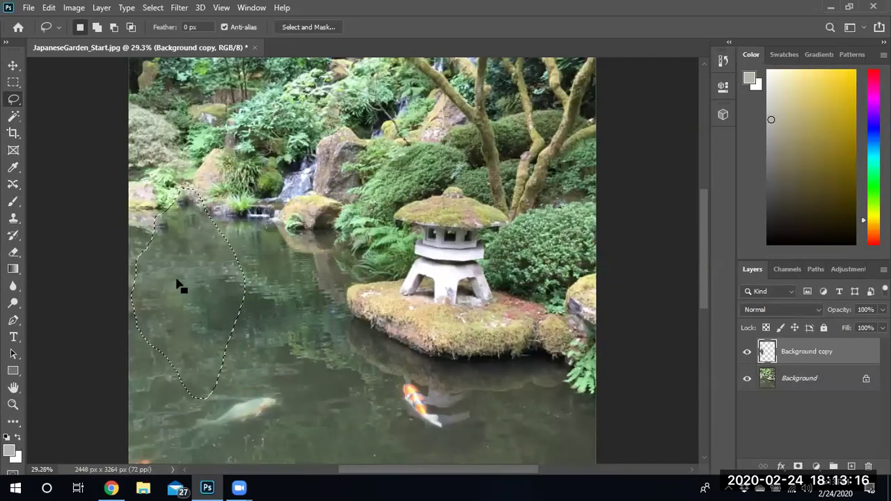
- Deselect, zoom the canvas to about 62.8%, and open the Spot Healing Brush tool group
key("ctrl+d")
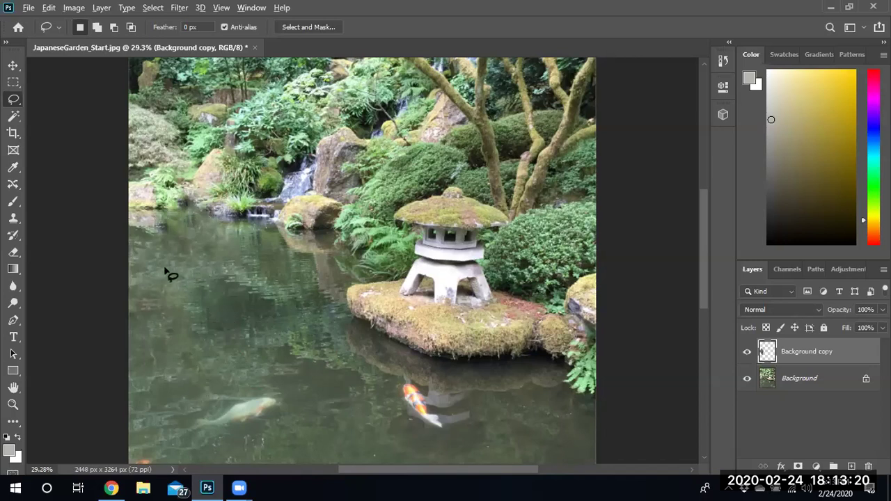
scroll(167, 273, "up", 5)
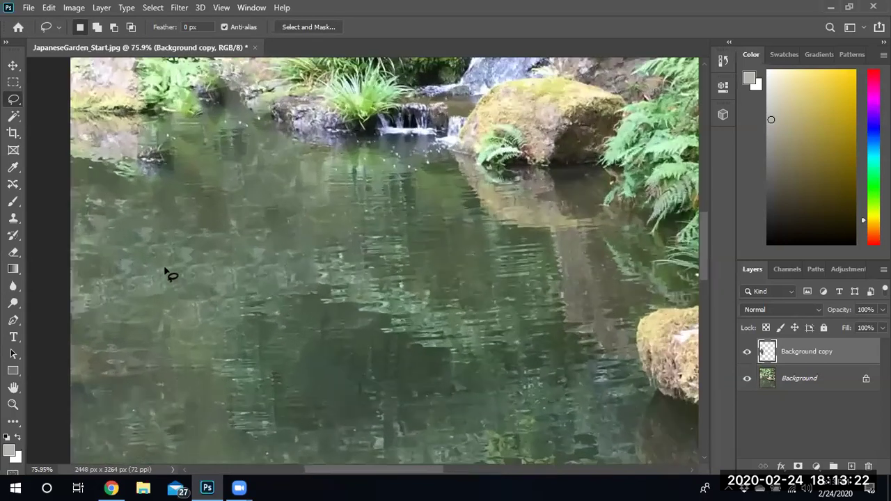
scroll(167, 273, "down", 3)
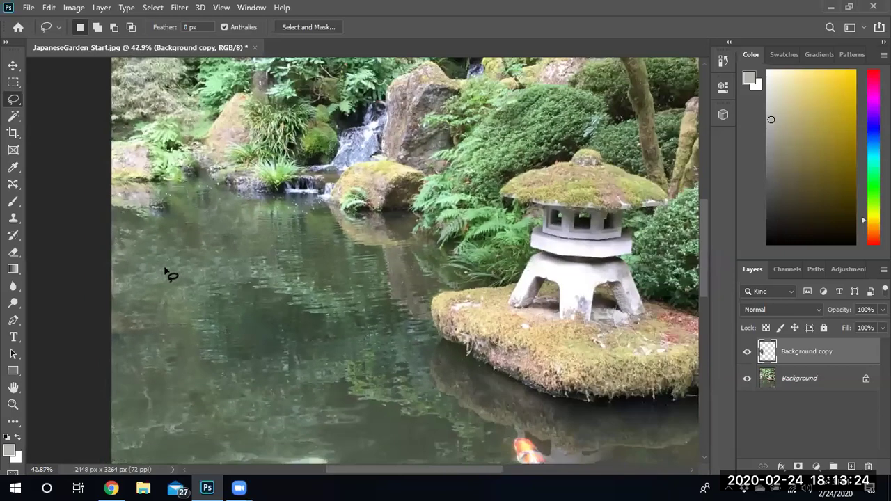
scroll(236, 106, "up", 2)
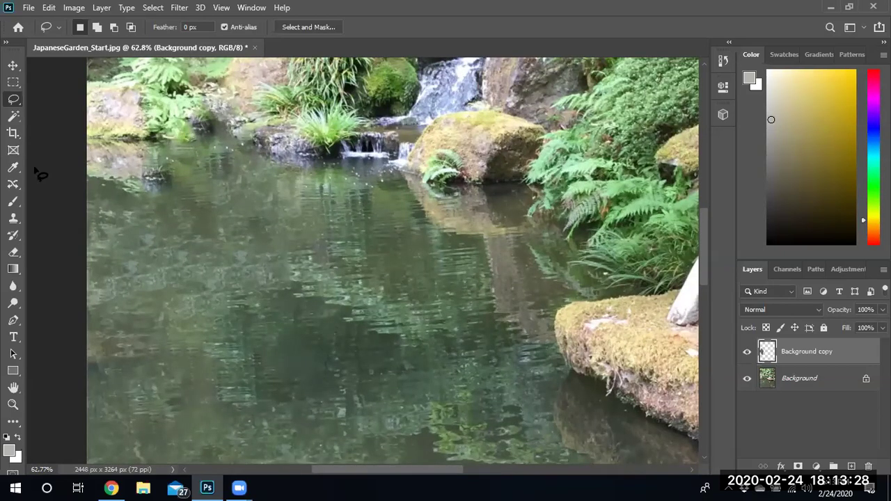
left_click(18, 183)
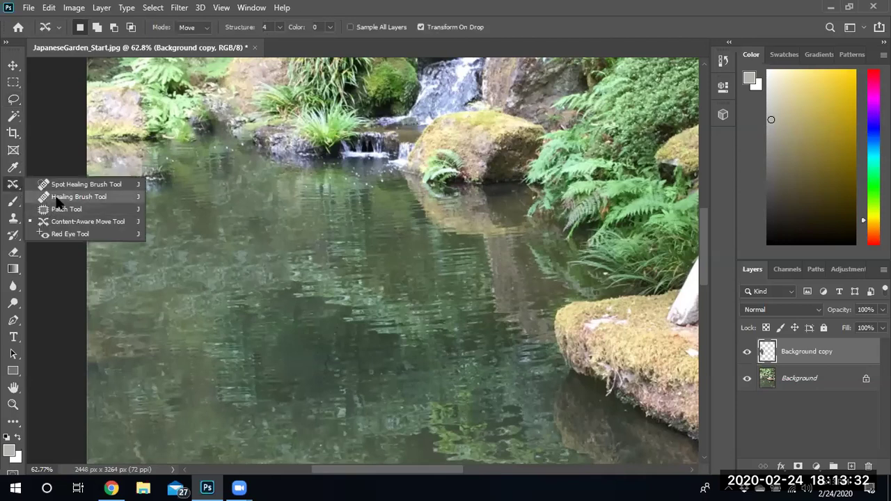
- Heal the small spot at the water's edge with the Healing Brush, sampling nearby water
left_click(60, 198)
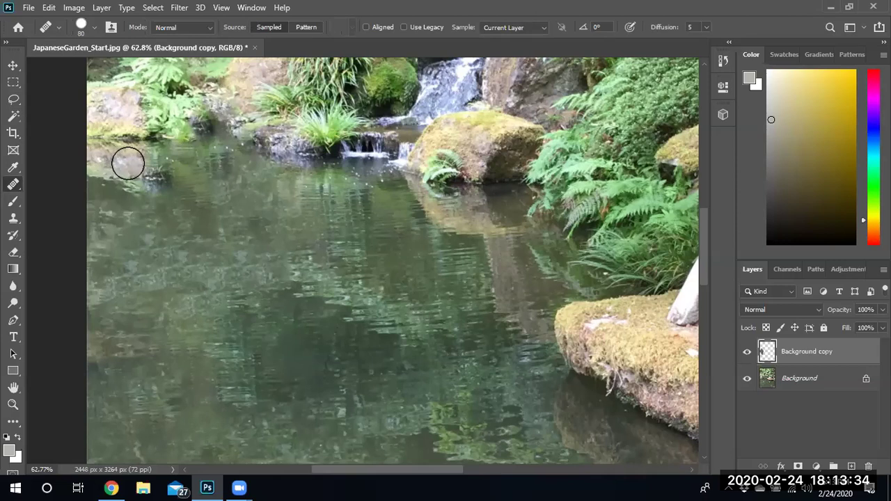
left_click(158, 125, "alt")
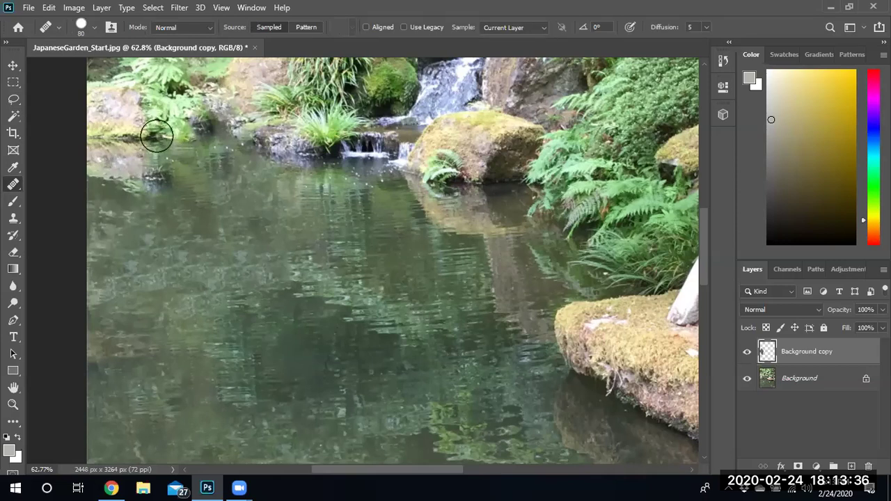
left_click(150, 181)
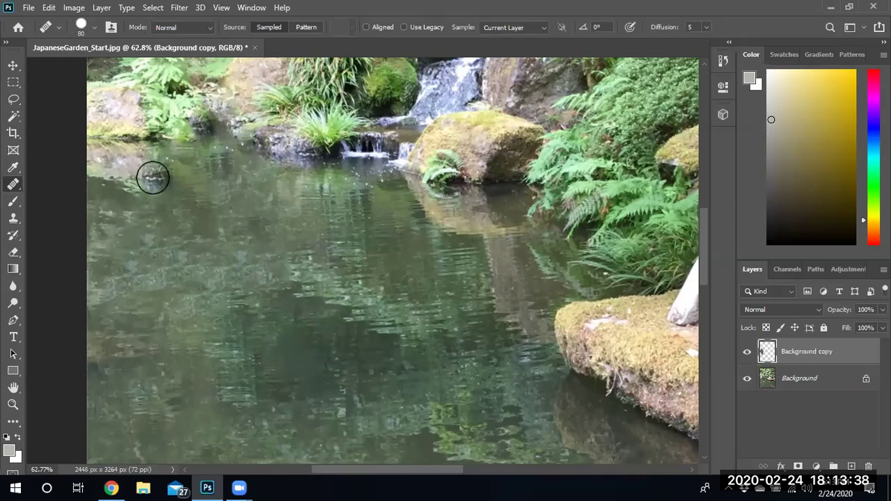
- Unlock the Background into Layer 0, compare Background copy on and off, then select it
left_click(867, 380)
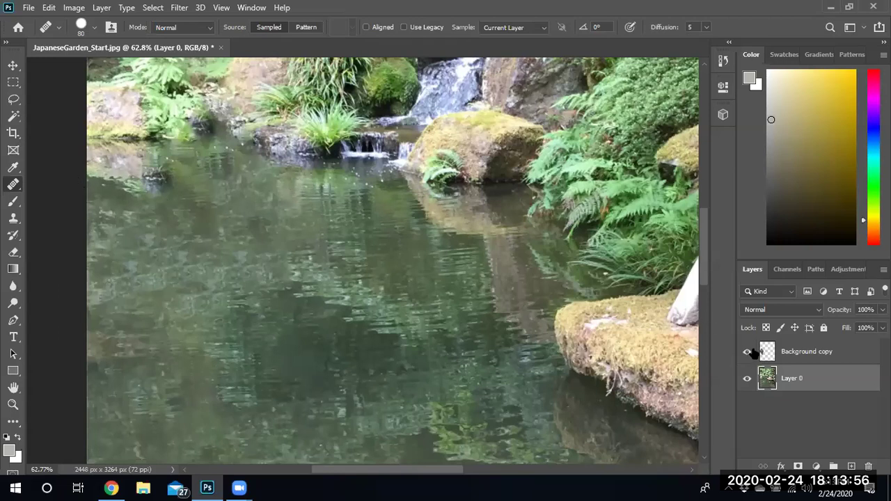
left_click(747, 351)
left_click(748, 352)
left_click(749, 353)
left_click(748, 352)
left_click(747, 352)
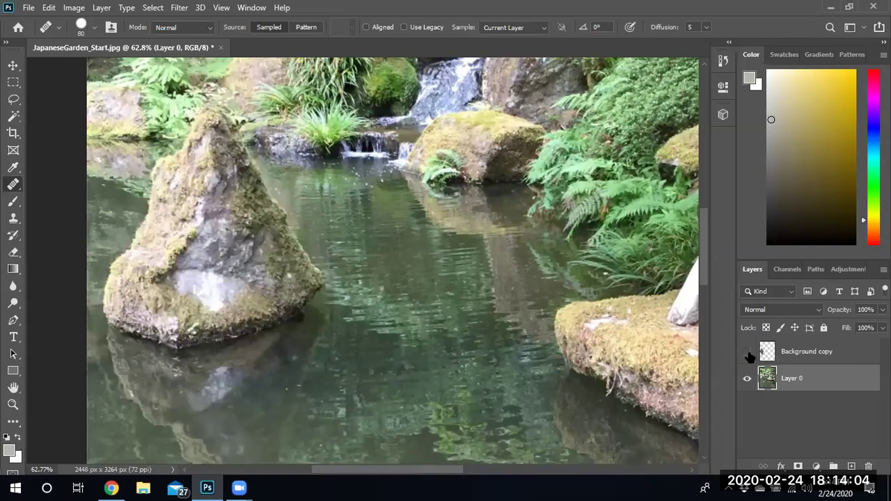
left_click(748, 353)
left_click(807, 352)
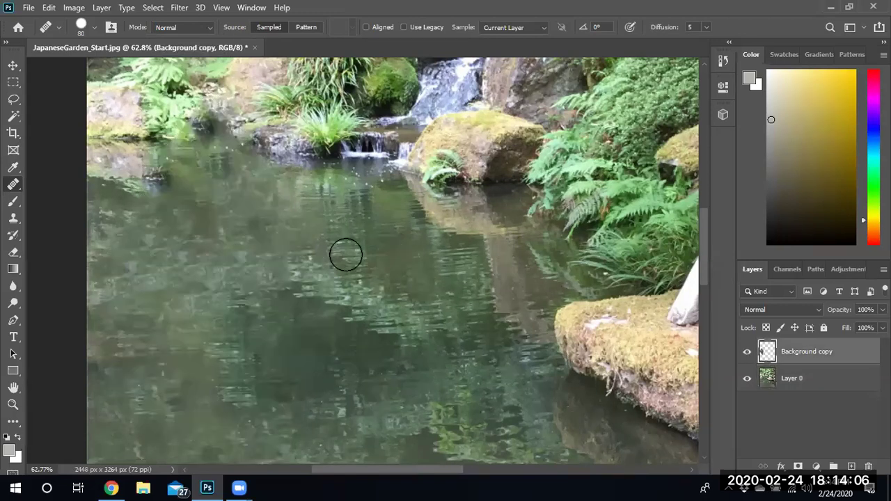
- Heal the dark upper-left shoreline shadow with greenery, then enable Aligned and heal the shore edge
left_click(141, 133, "alt")
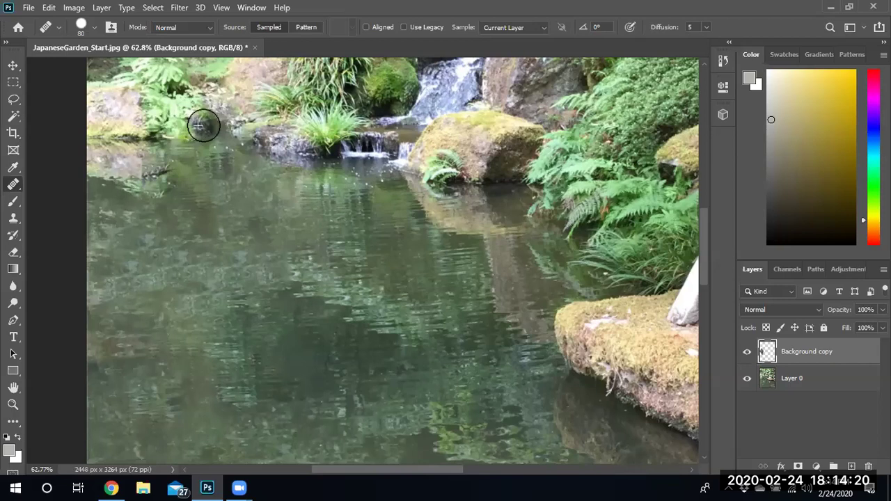
left_click_drag(186, 118, 189, 129)
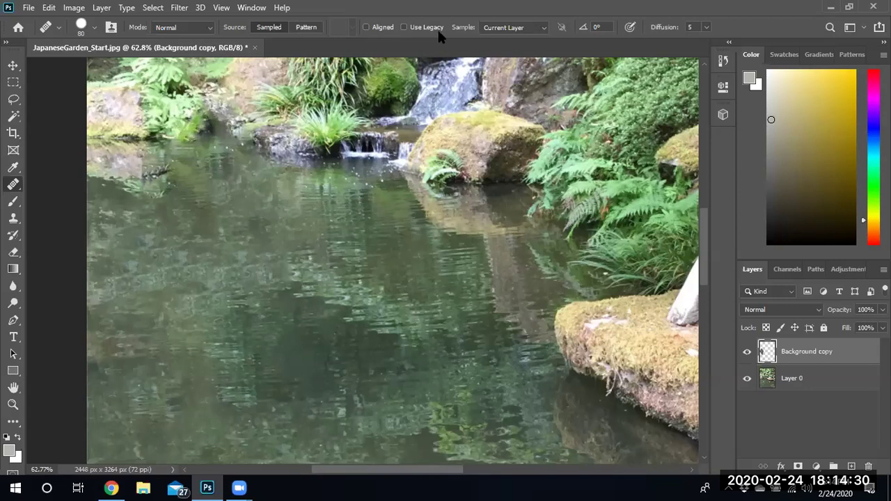
left_click(366, 28)
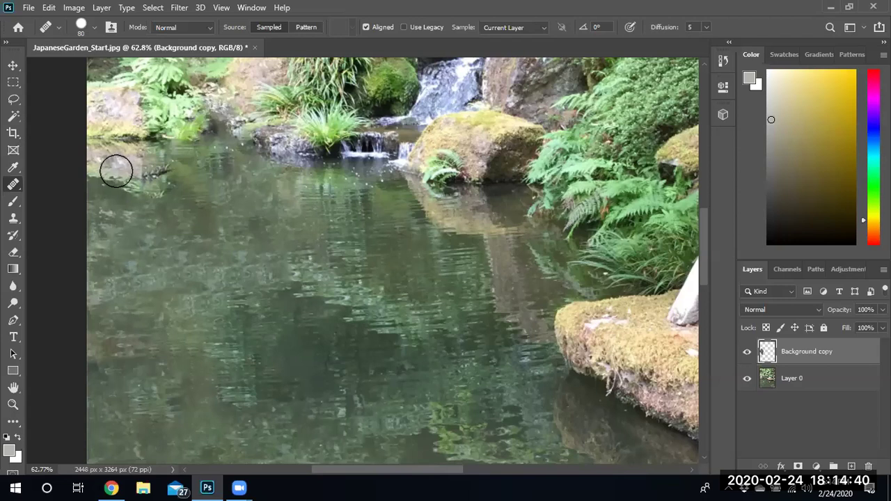
key("super")
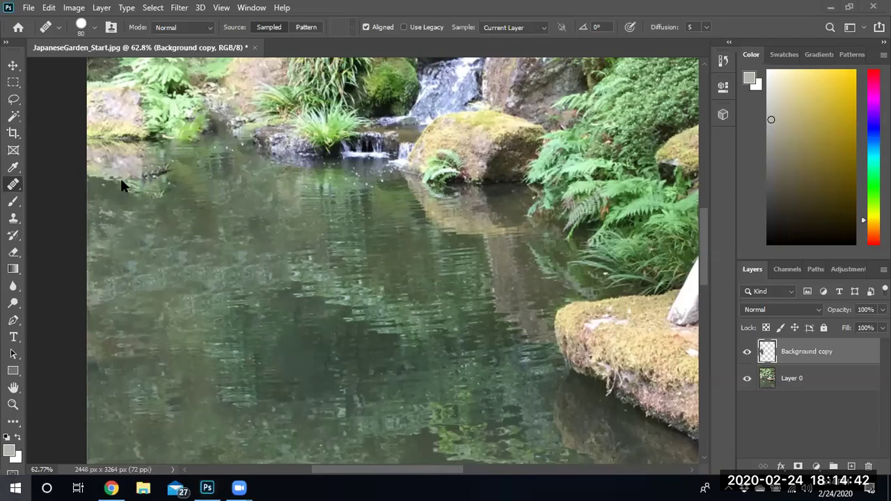
left_click(290, 23)
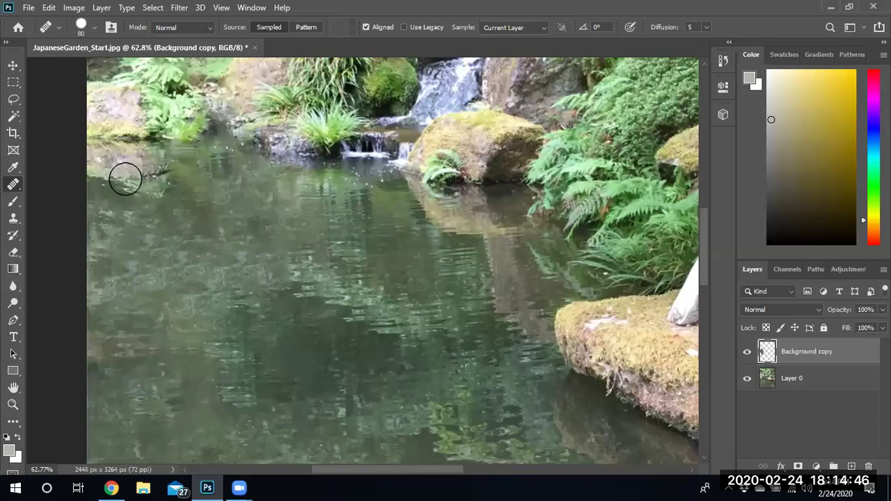
mouse_move(125, 175)
left_mouse_down()
mouse_move(163, 174)
mouse_move(152, 155)
left_mouse_up()
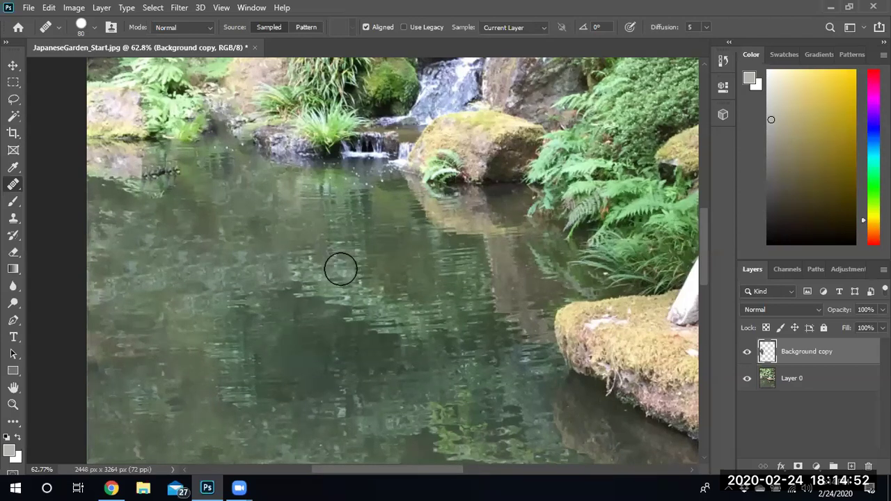
scroll(295, 243, "down", 5)
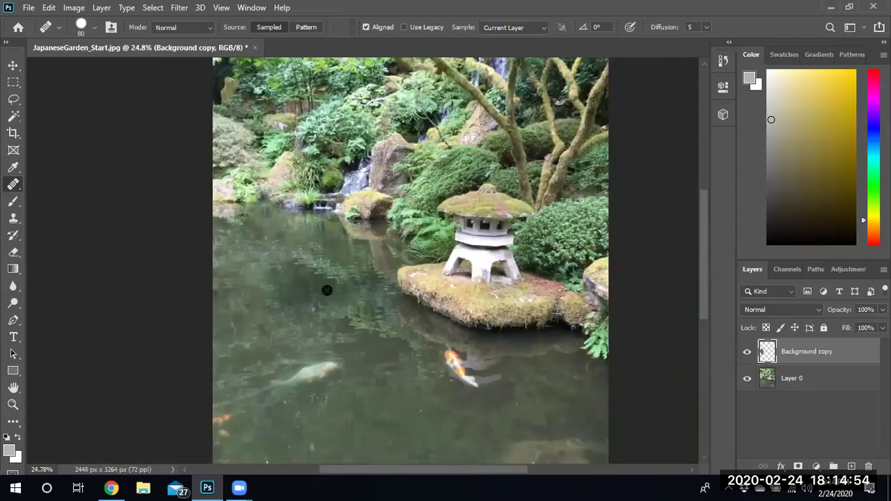
scroll(327, 291, "down", 1)
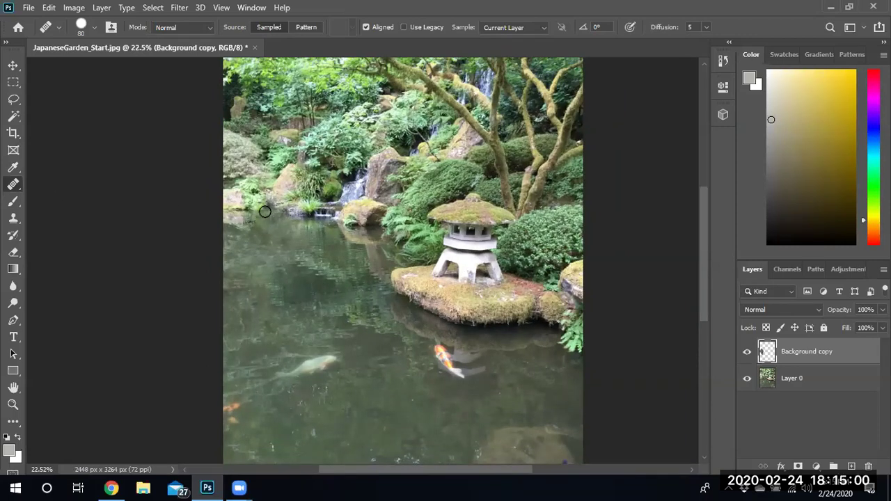
right_click(18, 184)
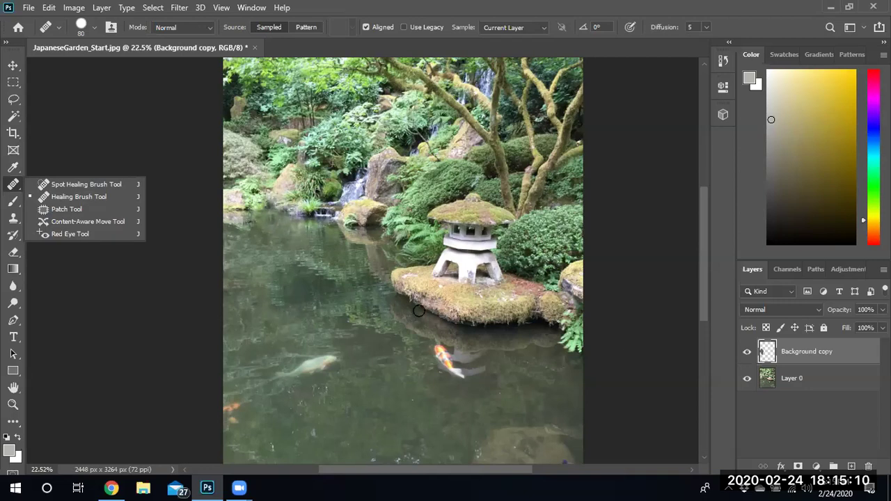
left_click(747, 380)
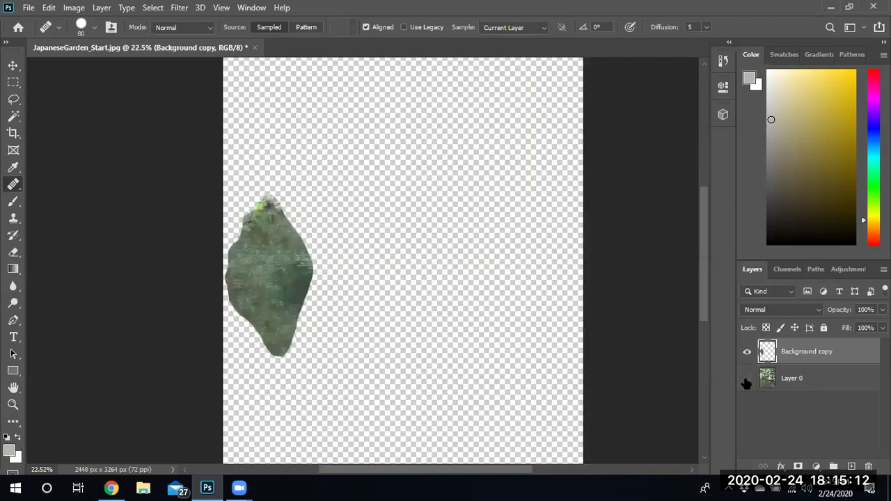
left_click(747, 380)
left_click(747, 380)
left_click(747, 379)
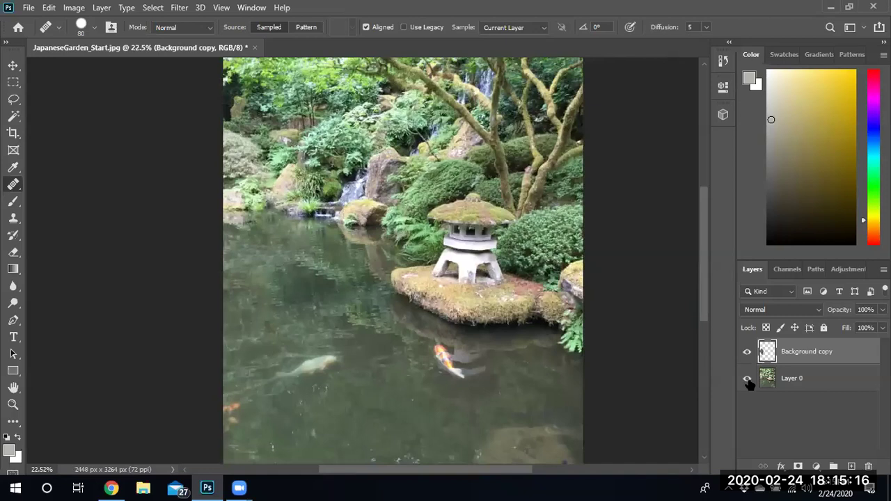